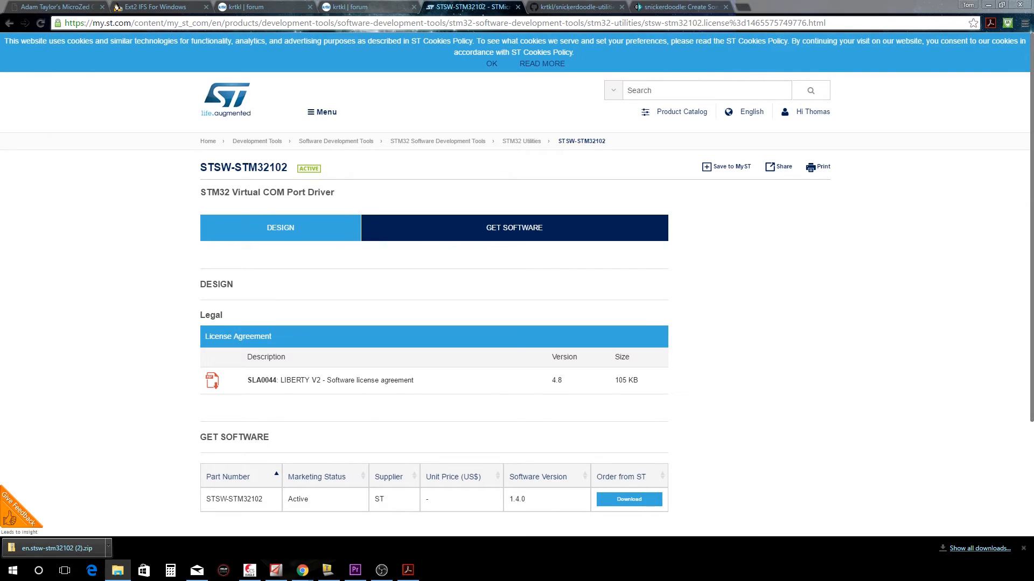
# Read the installation instructions in the readme file of the en.stsw-stm32102 folder, then close it.
pyautogui.click(289, 300)
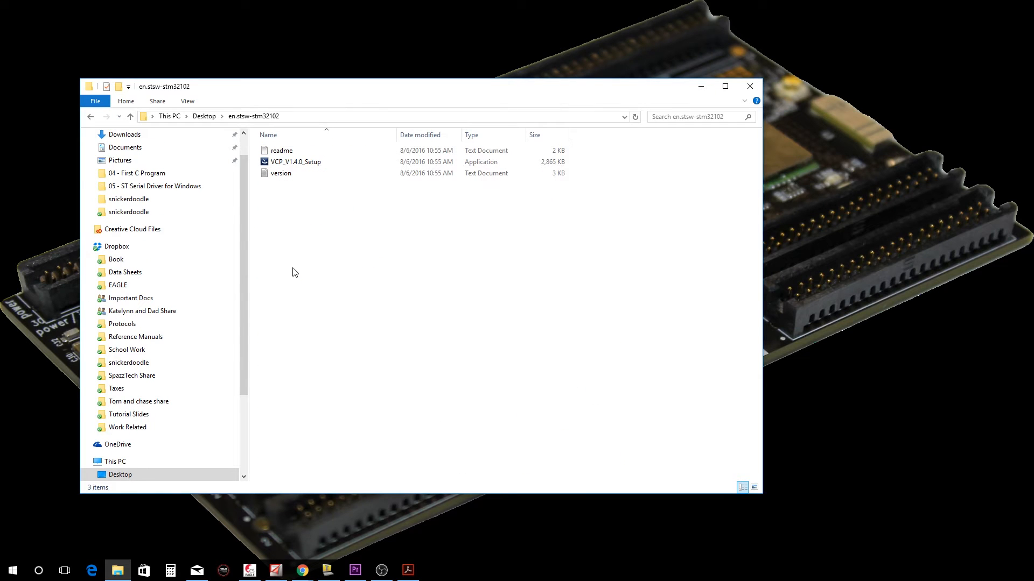
pyautogui.doubleClick(281, 151)
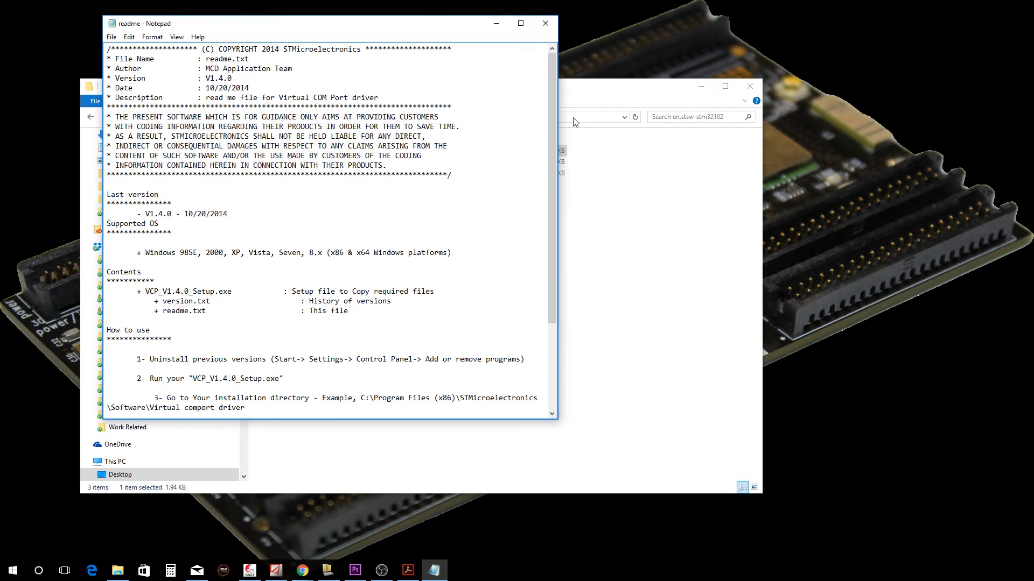
pyautogui.moveTo(553, 110); pyautogui.dragTo(549, 197)
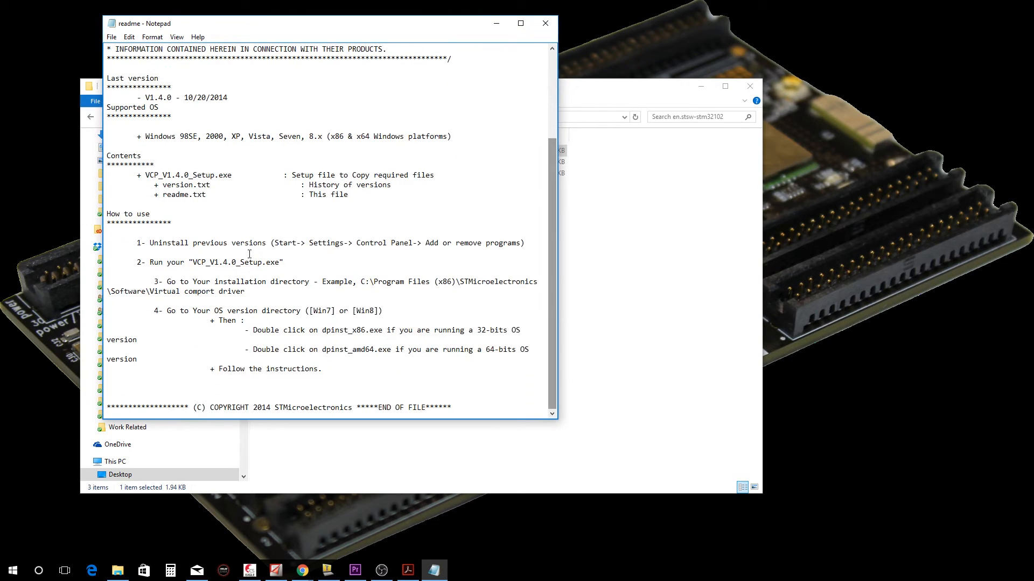
pyautogui.click(545, 23)
# Run VCP_V1.4.0_Setup and complete the Virtual Com port driver wizard with the Modify option.
pyautogui.click(291, 162)
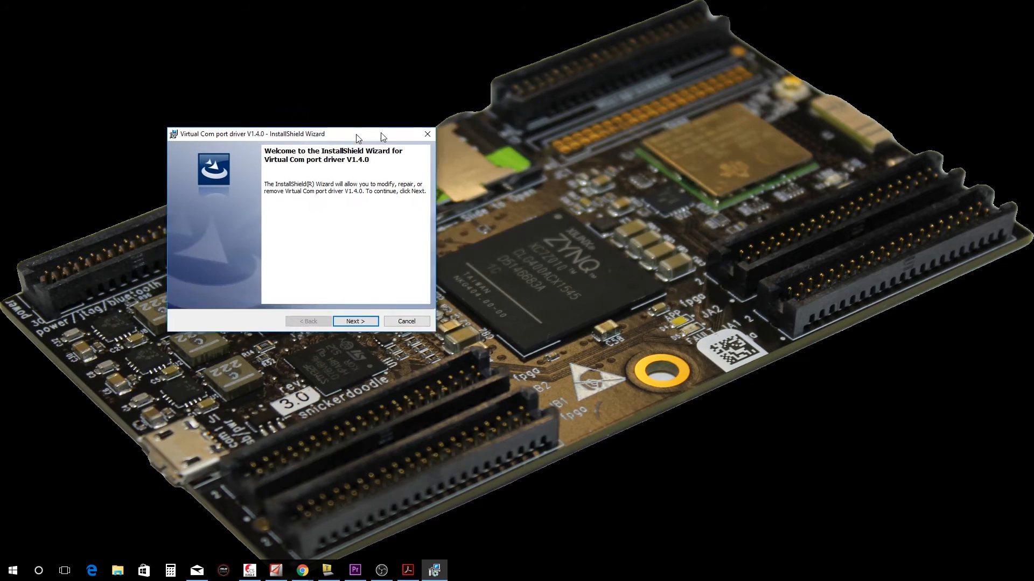
pyautogui.moveTo(380, 132); pyautogui.dragTo(489, 132)
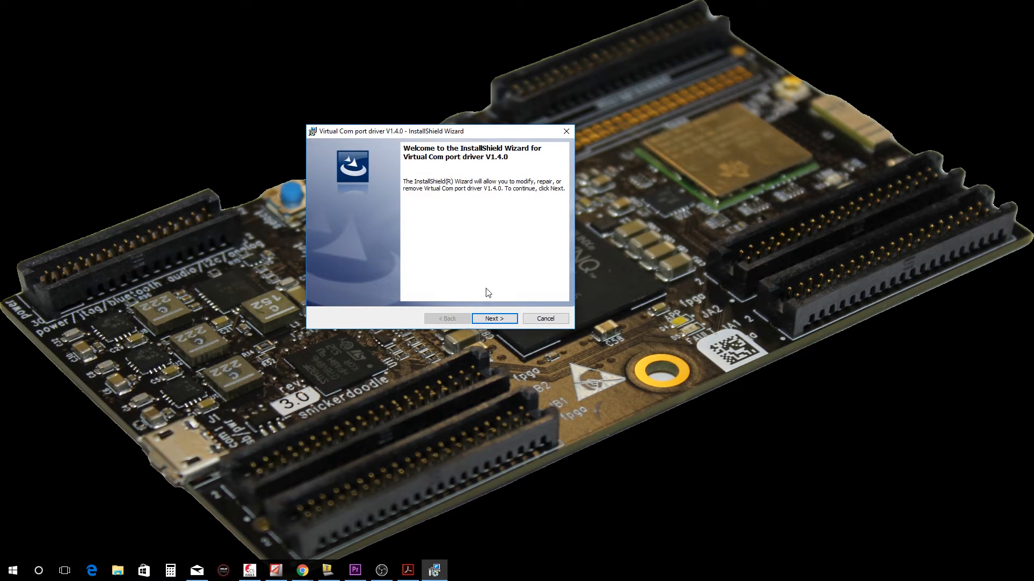
pyautogui.click(493, 318)
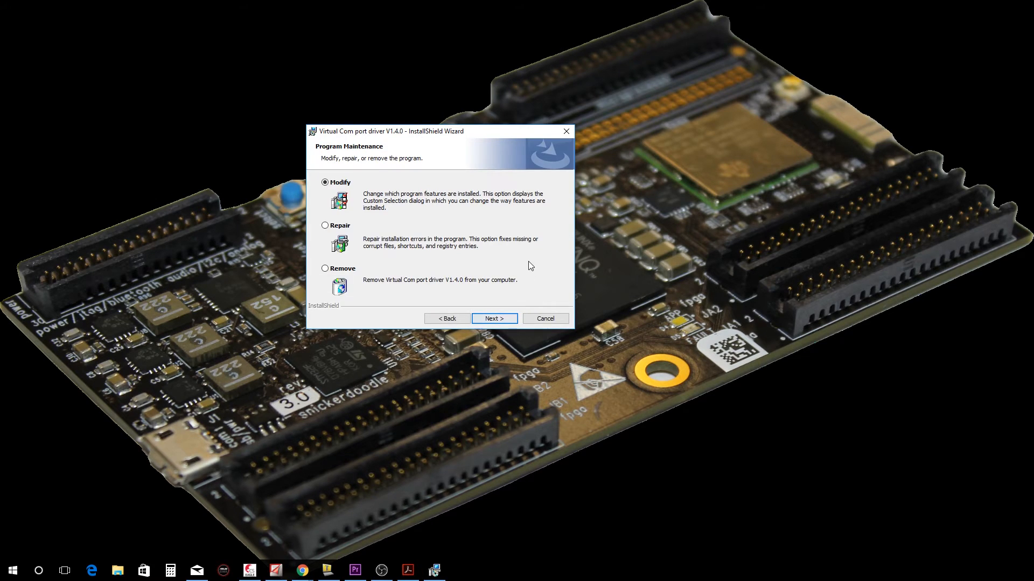
pyautogui.click(487, 319)
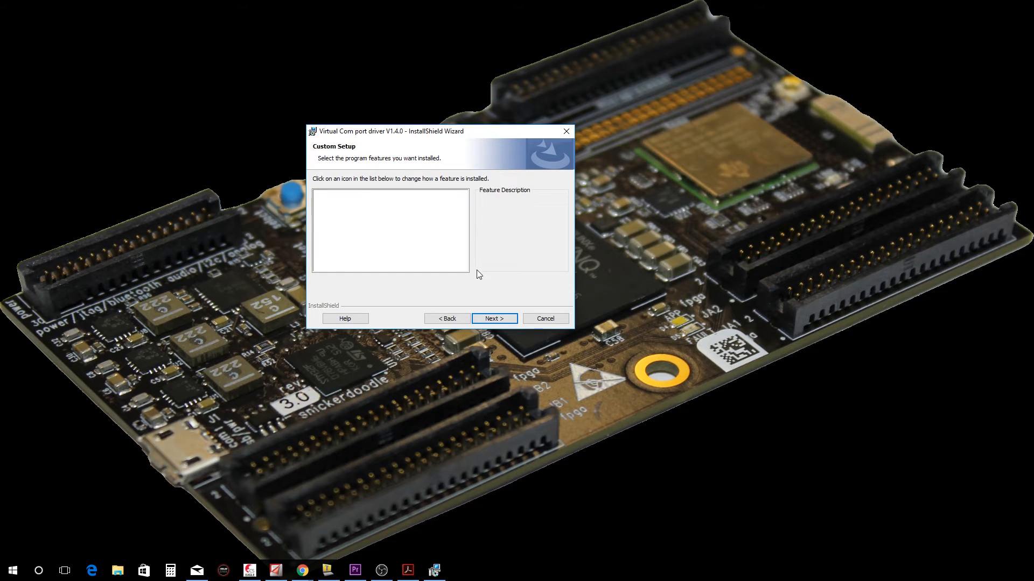
pyautogui.click(498, 319)
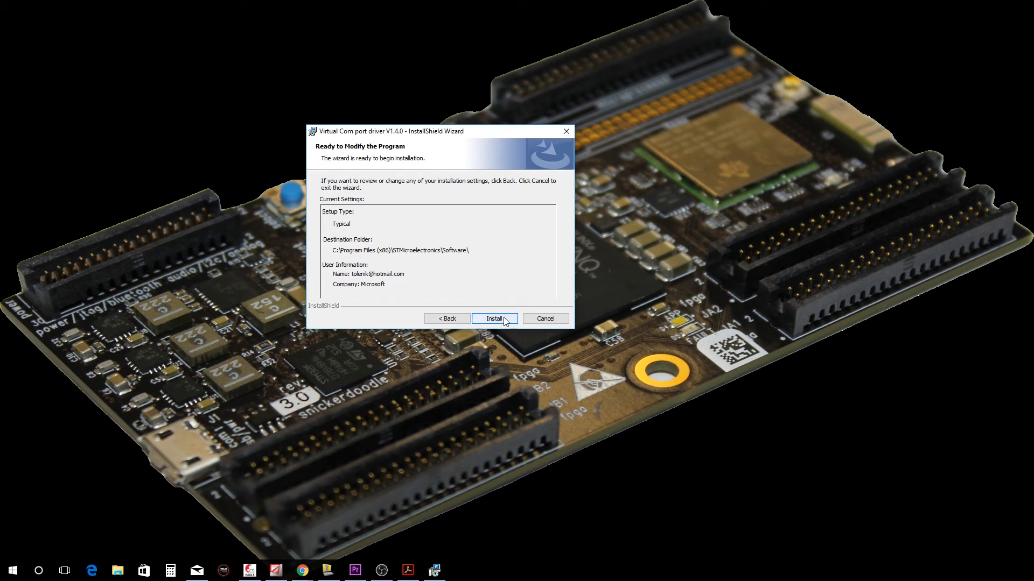
pyautogui.click(502, 318)
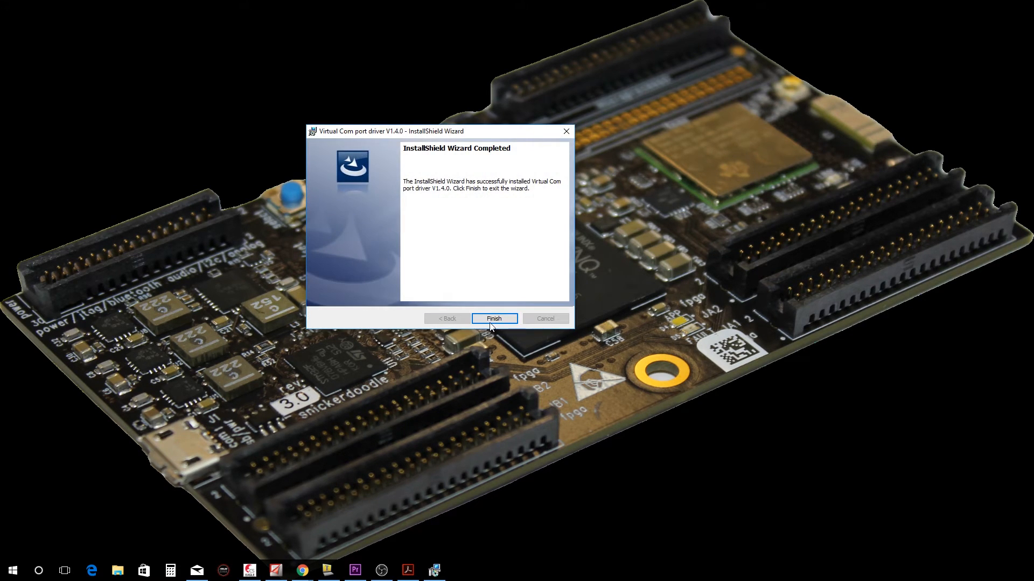
pyautogui.click(492, 319)
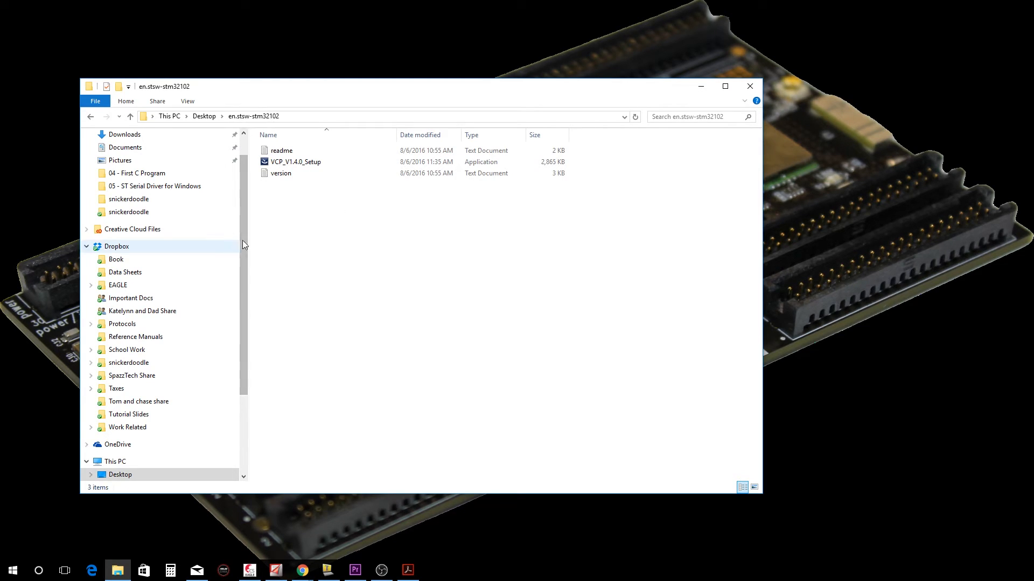
# Open the Win8 driver folder under C:\Program Files (x86)\STMicroelectronics\Software\Virtual comport driver.
pyautogui.moveTo(243, 235); pyautogui.dragTo(237, 392)
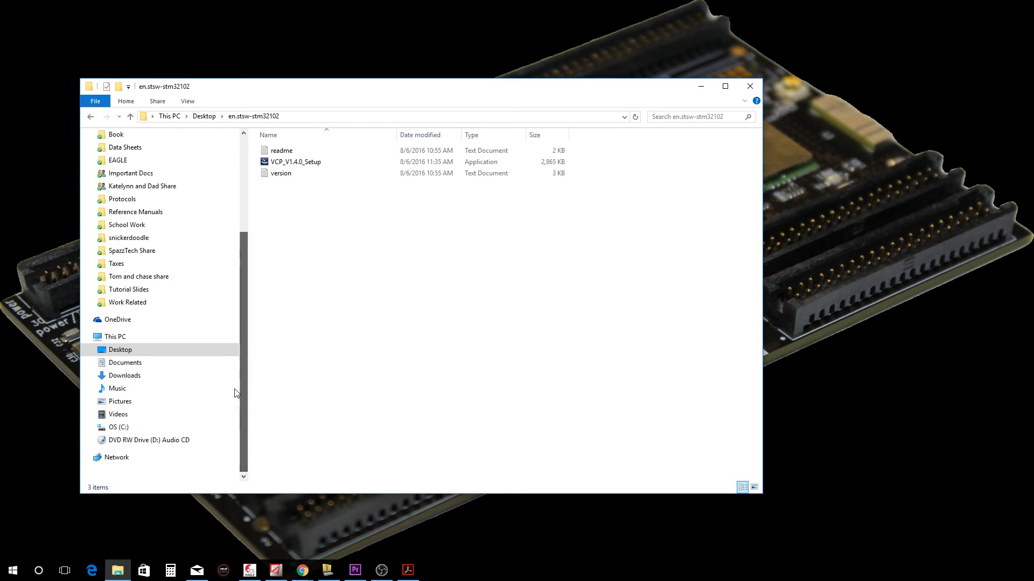
pyautogui.click(118, 428)
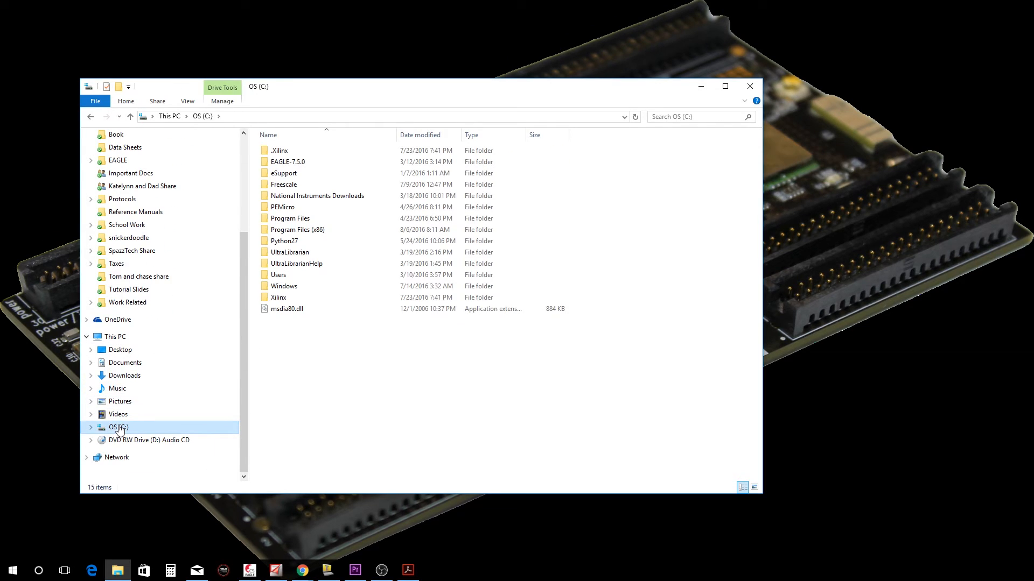
pyautogui.doubleClick(291, 230)
pyautogui.scroll(-9, 287, 365)
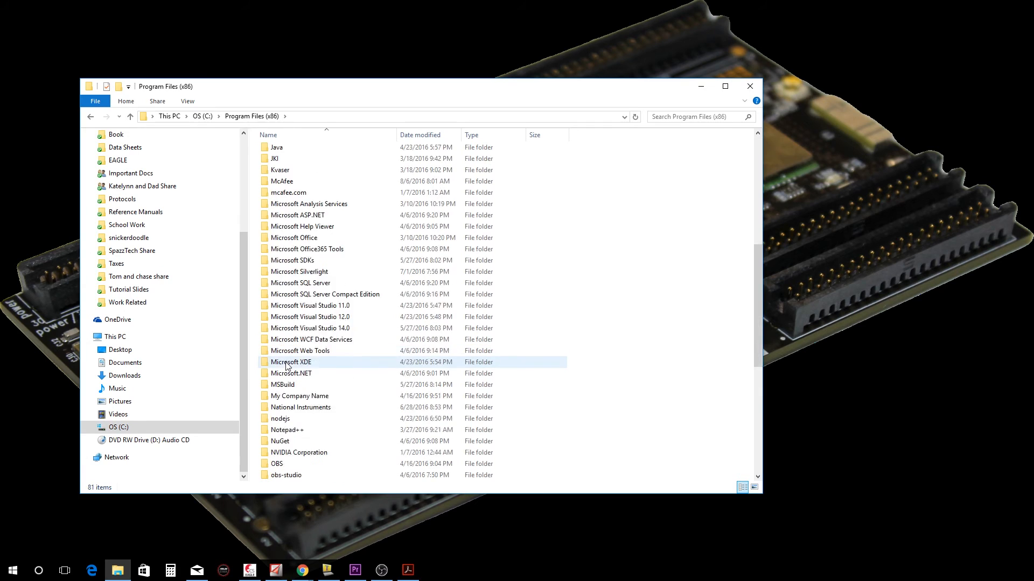
pyautogui.scroll(-8, 287, 365)
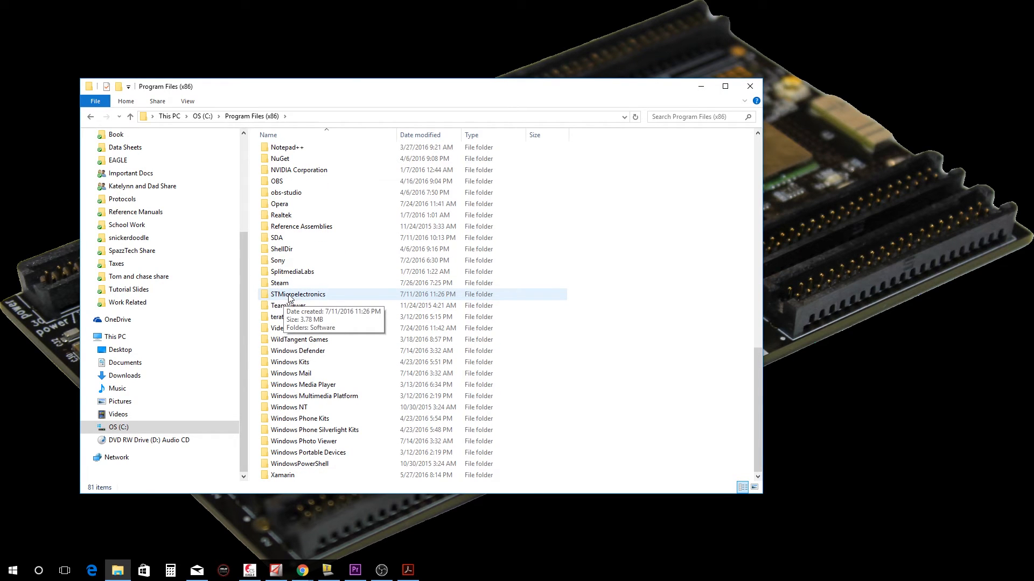
pyautogui.doubleClick(289, 296)
pyautogui.doubleClick(277, 152)
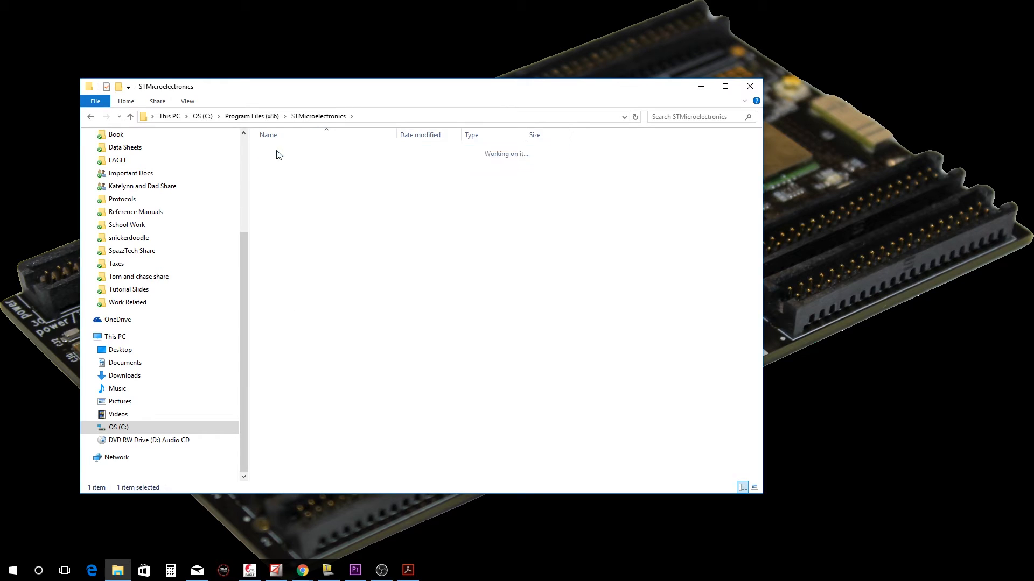
pyautogui.doubleClick(291, 152)
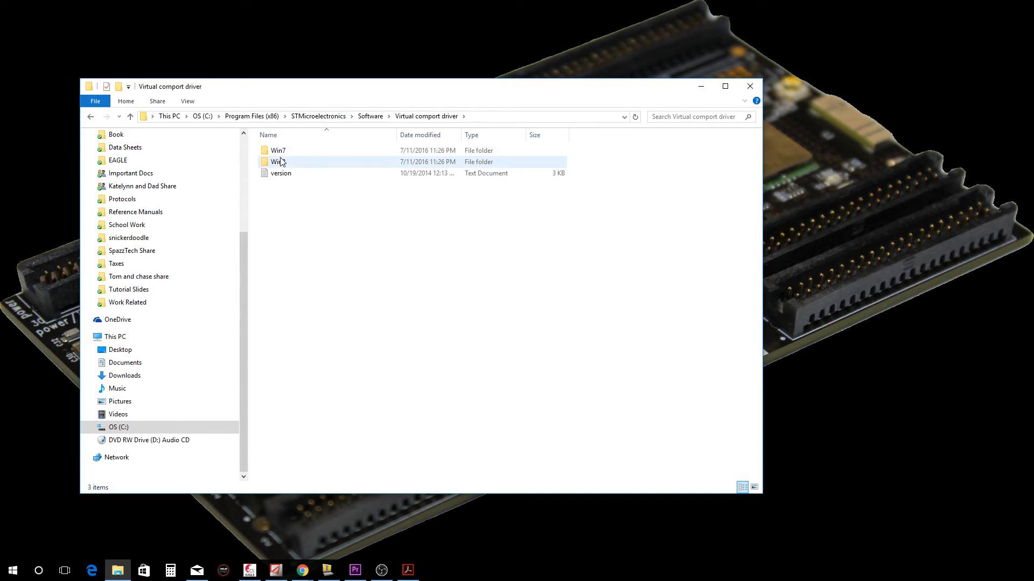
pyautogui.doubleClick(282, 164)
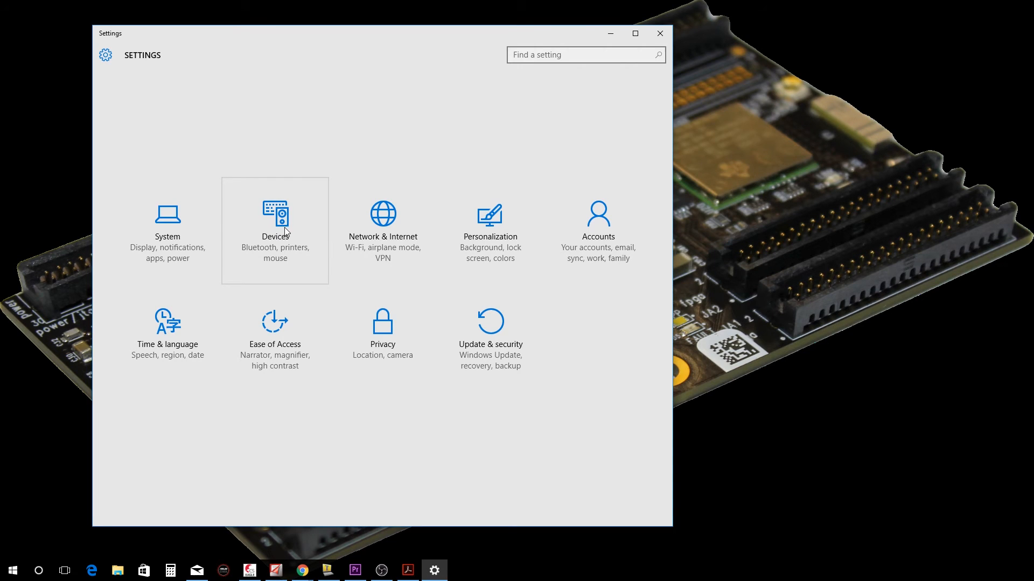
# Open Device Manager from the related settings of the Windows Devices settings.
pyautogui.click(284, 227)
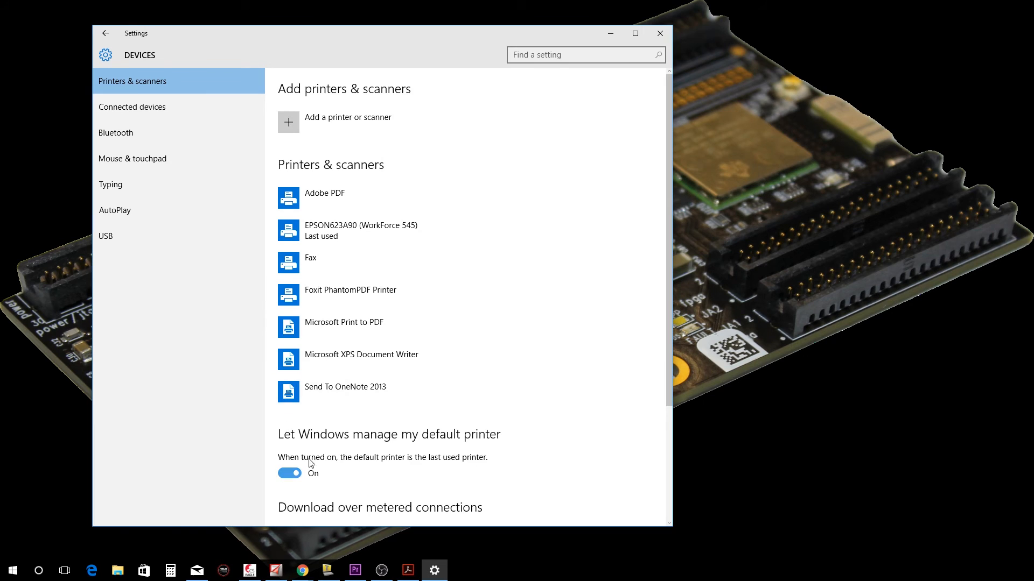
pyautogui.scroll(-3, 310, 463)
pyautogui.click(309, 471)
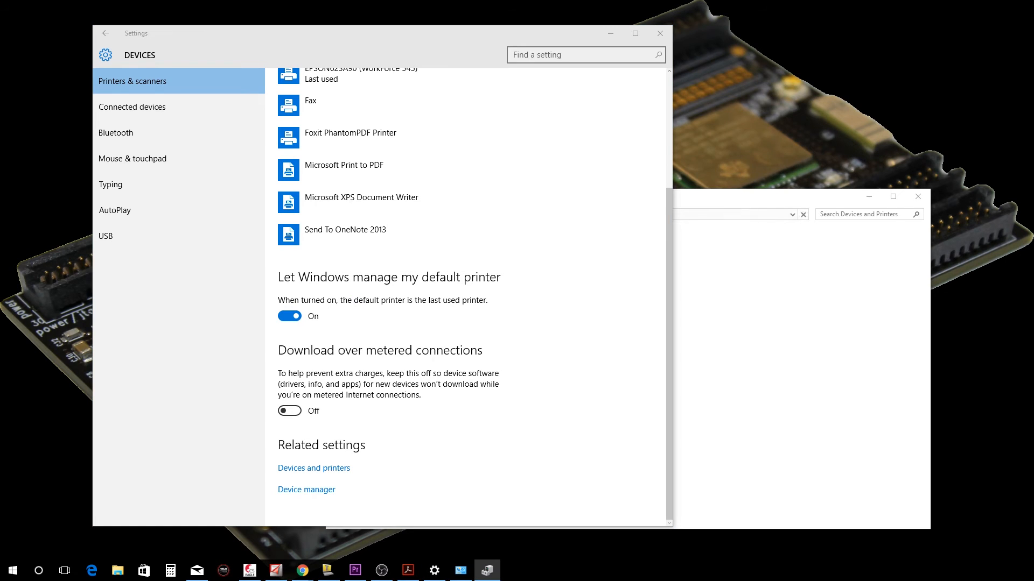
pyautogui.moveTo(330, 106); pyautogui.dragTo(292, 107)
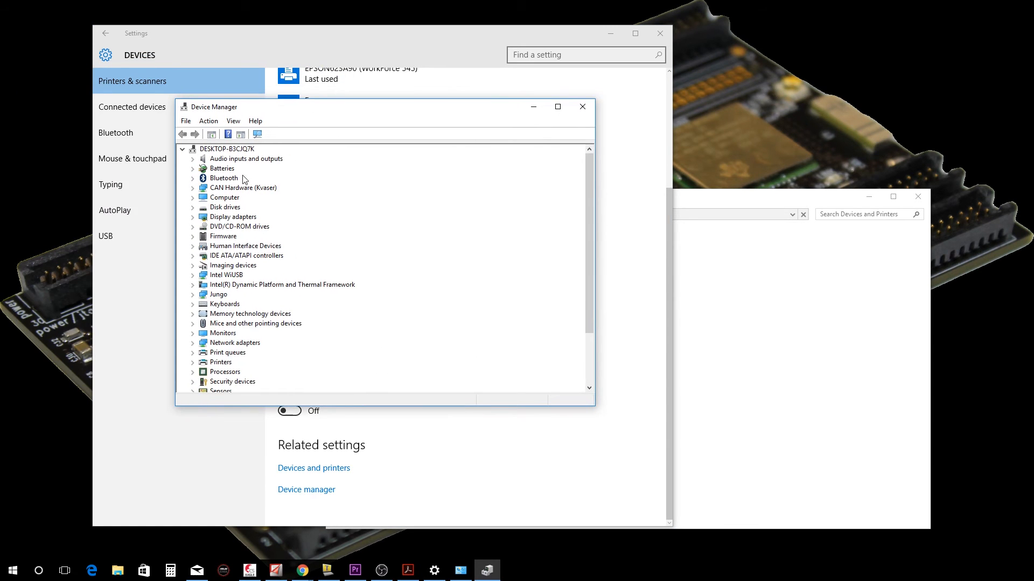
# Enlarge Device Manager to fit the whole device list and expand the Ports (COM & LPT) category.
pyautogui.scroll(-2, 269, 350)
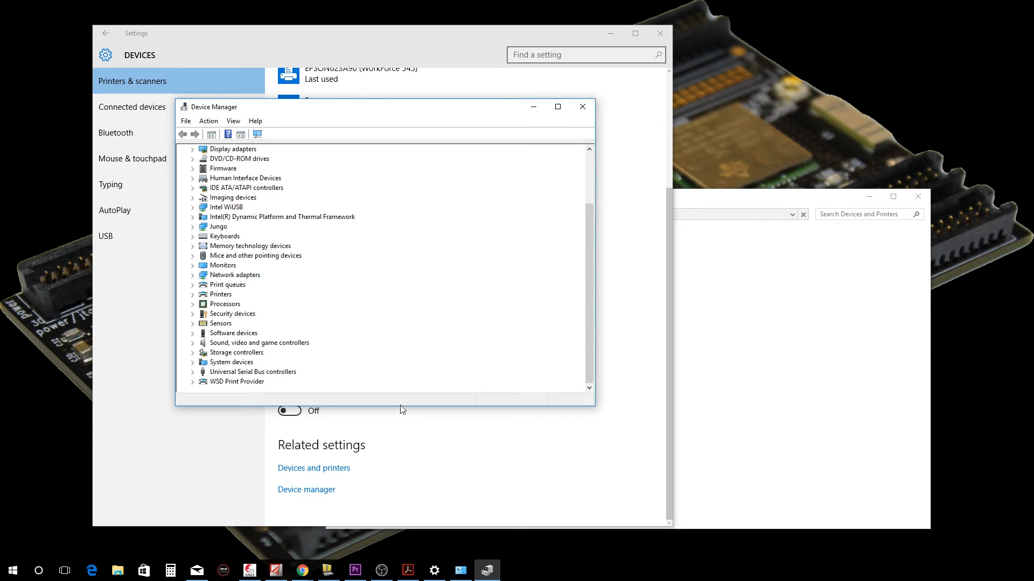
pyautogui.moveTo(395, 406); pyautogui.dragTo(379, 516)
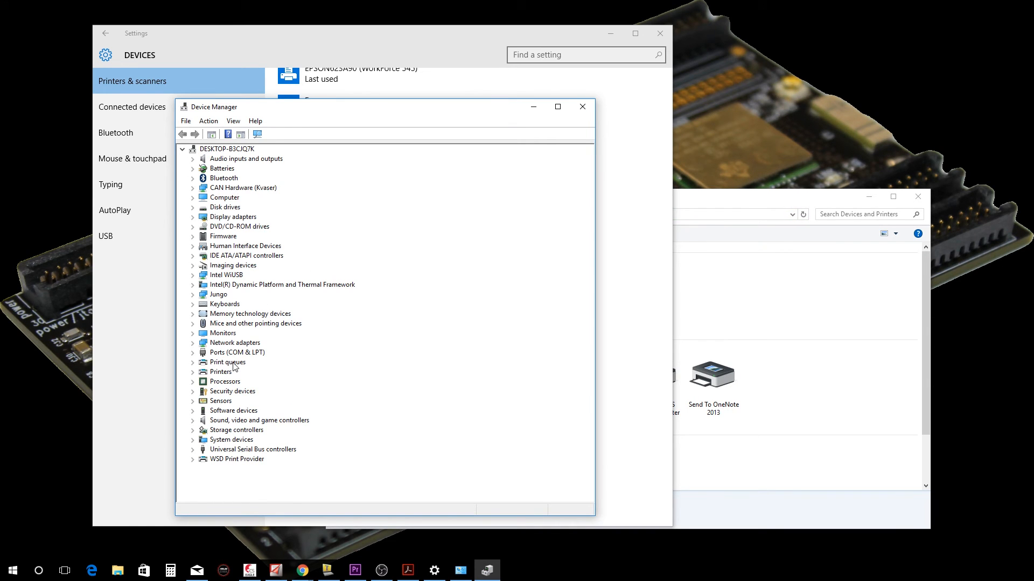
pyautogui.click(192, 353)
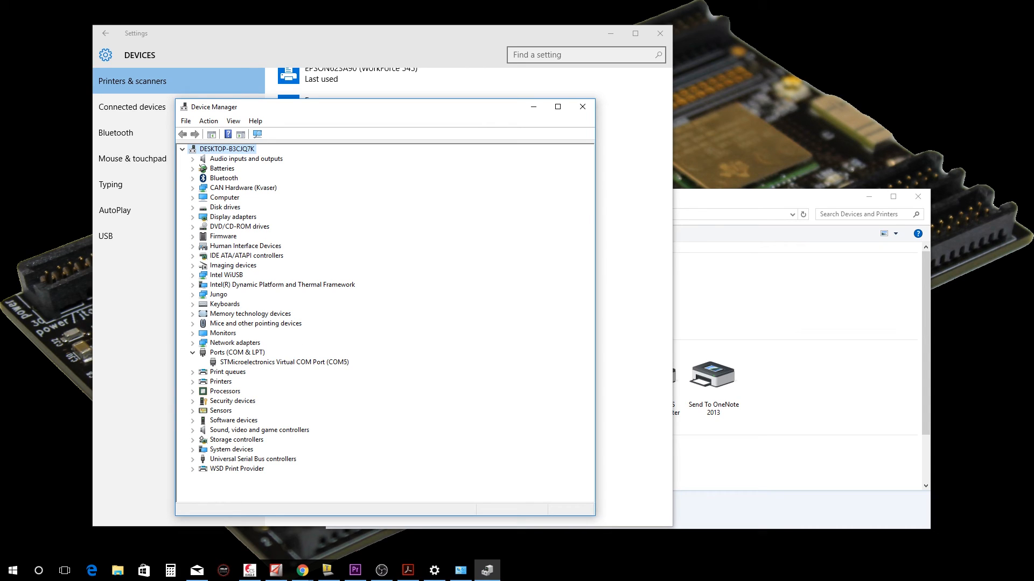
# Switch to Tera Term, open a new serial connection on COM5 (STMicroelectronics Virtual COM Port) and bring up the board's shell prompt.
pyautogui.hotkey('alt', 'Tab')
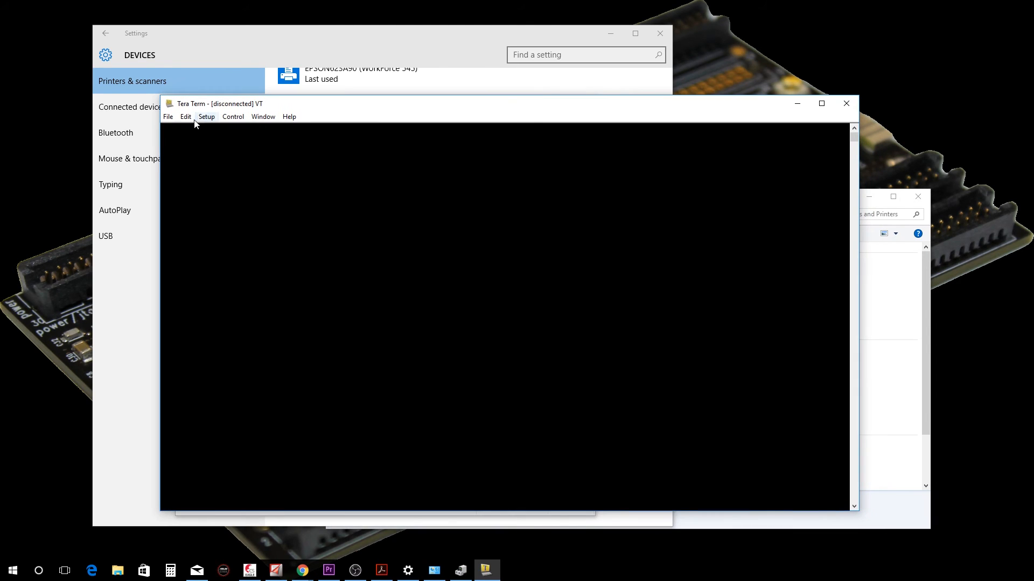
pyautogui.click(168, 116)
pyautogui.click(181, 129)
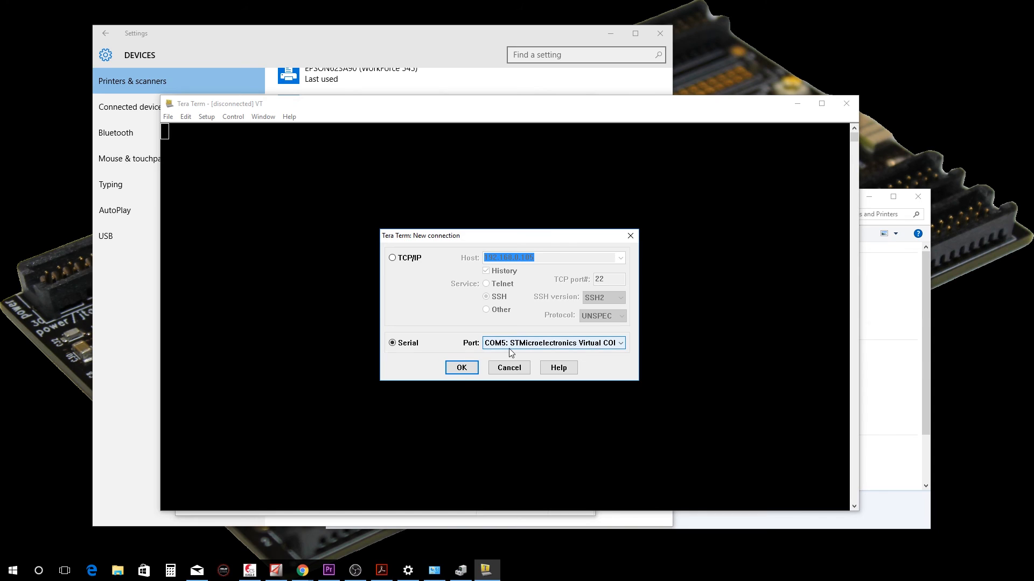
pyautogui.click(463, 366)
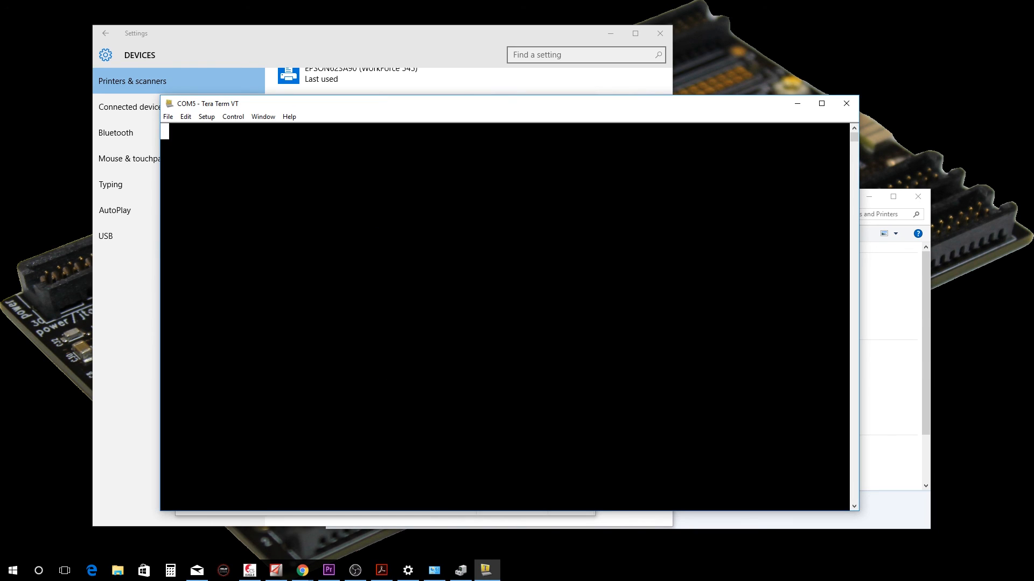
pyautogui.press('Return')
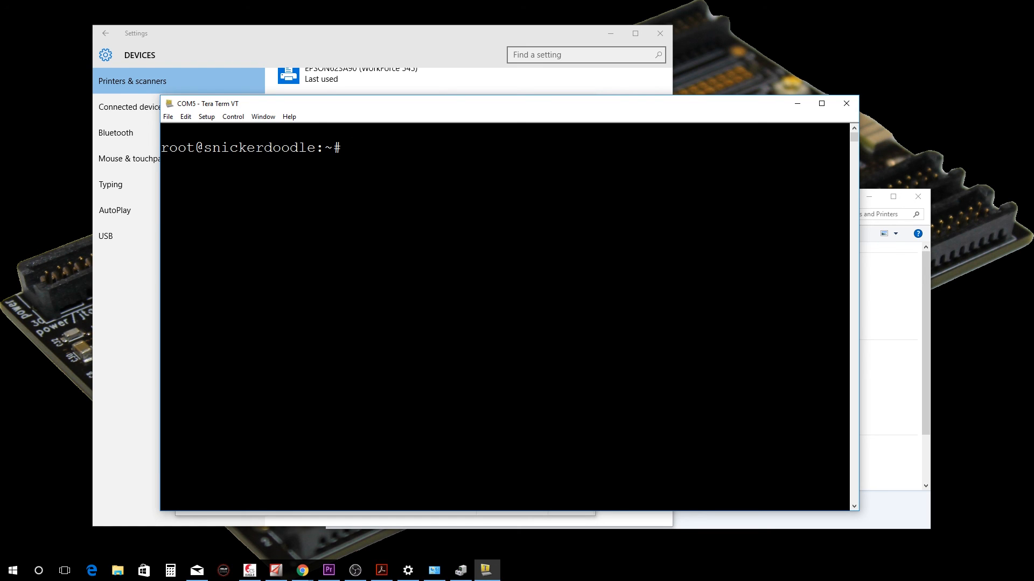
# List the contents of the board's home directory with ls and change to the root directory with cd /.
pyautogui.write('ls')
pyautogui.press('Return')
pyautogui.write('cd /')
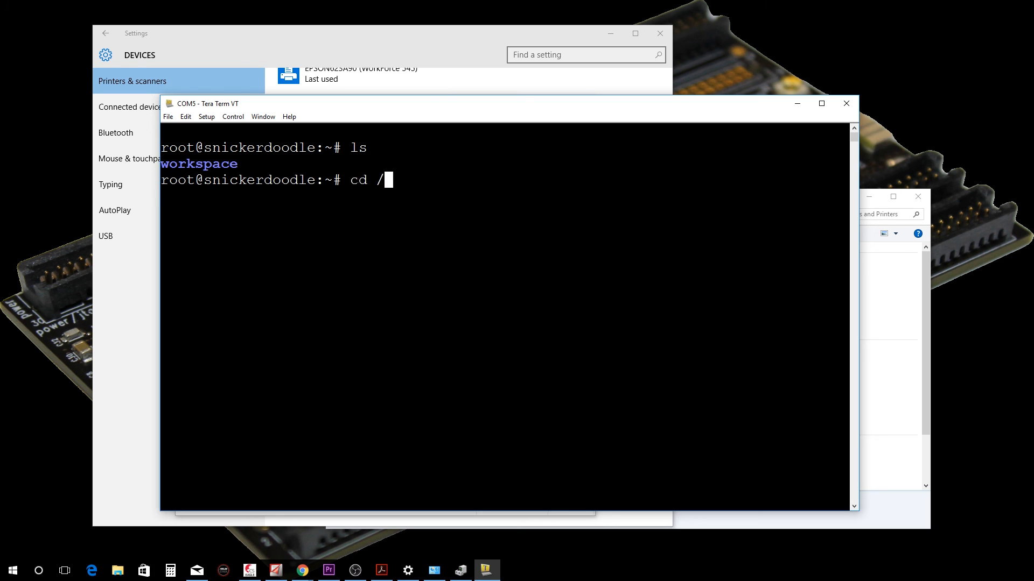
pyautogui.press('Return')
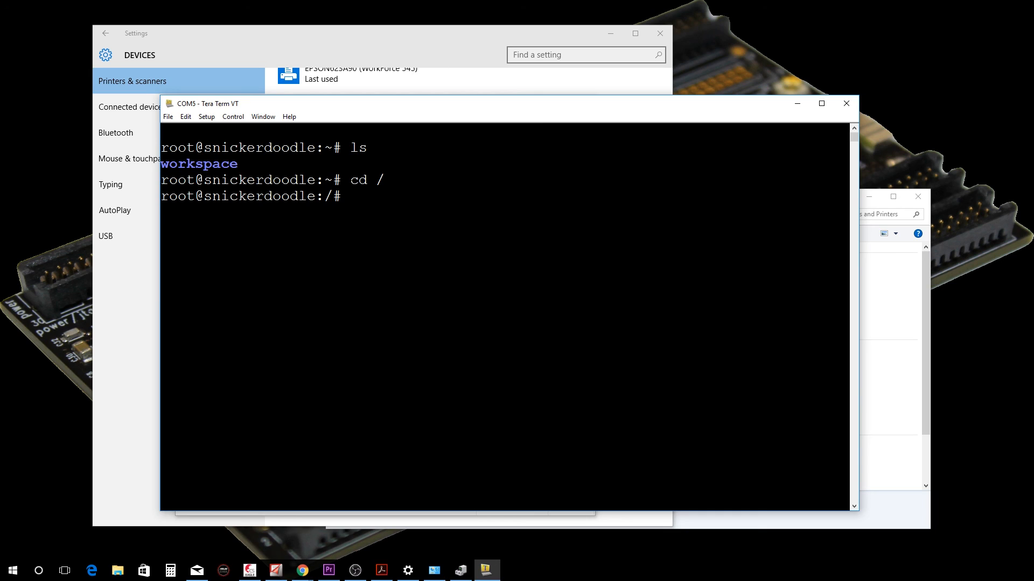